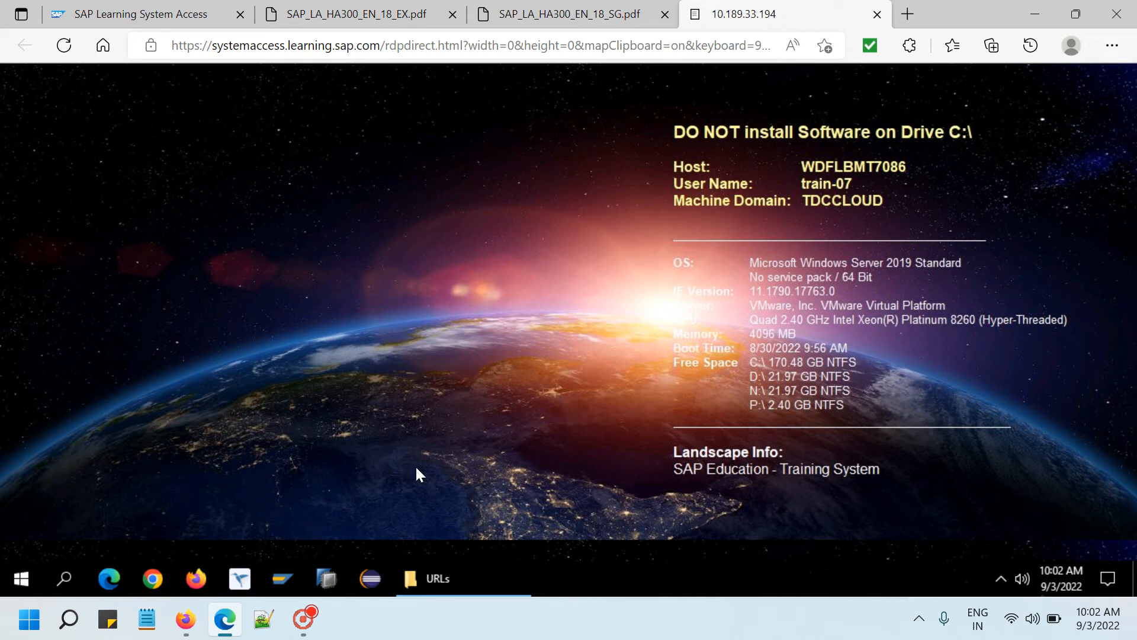
Start SAP HANA Studio with the workspace N:\SAP HANA Studio\hdbstudio
{"action": "left_click", "coordinate": [18, 576]}
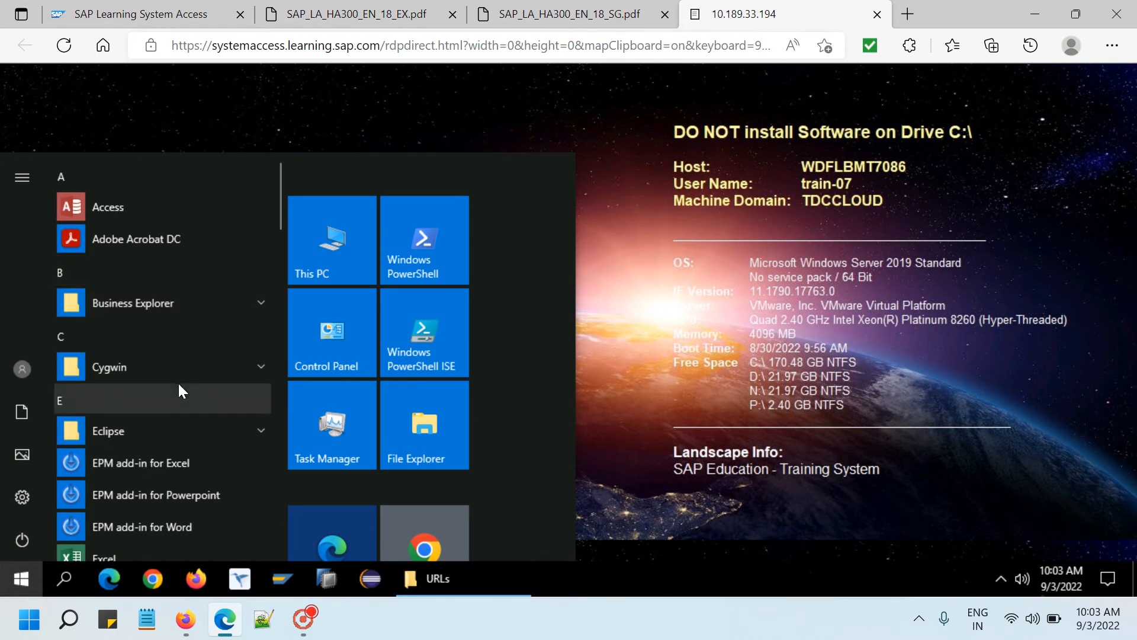
{"action": "scroll", "coordinate": [178, 385], "scroll_direction": "down", "scroll_amount": 10}
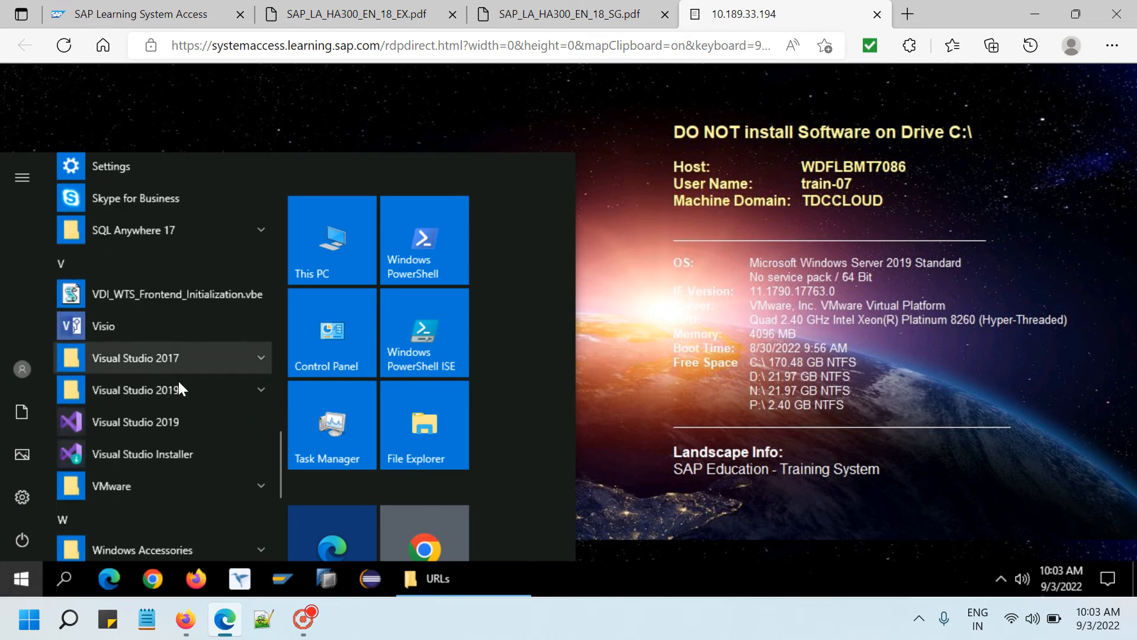
{"action": "scroll", "coordinate": [178, 388], "scroll_direction": "down", "scroll_amount": 5}
{"action": "scroll", "coordinate": [179, 385], "scroll_direction": "up", "scroll_amount": 9}
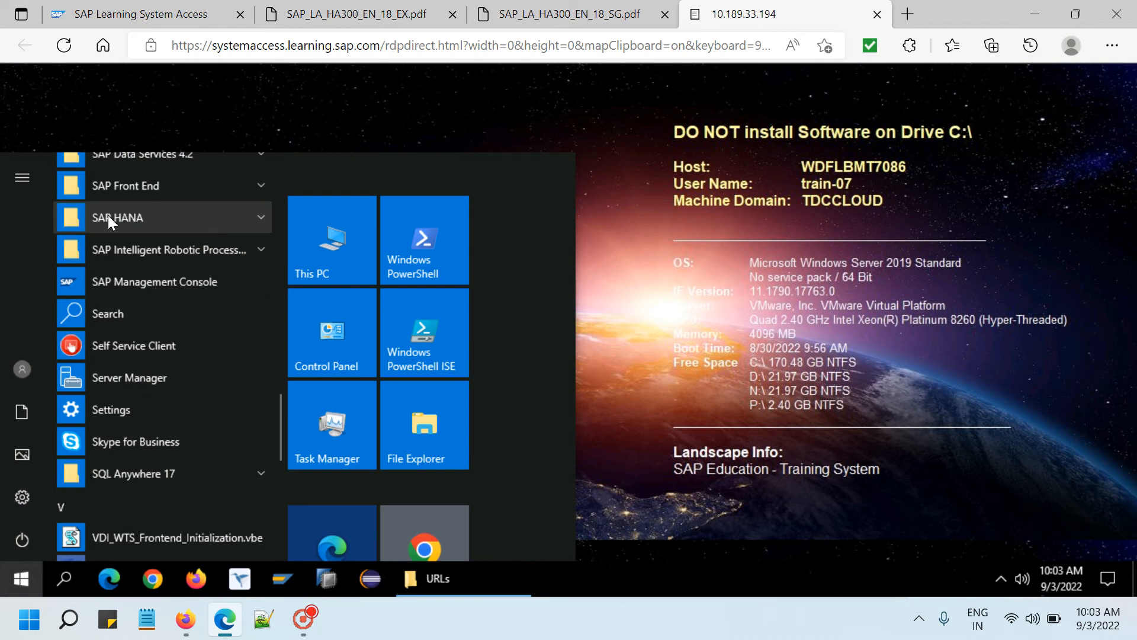
{"action": "left_click", "coordinate": [159, 215]}
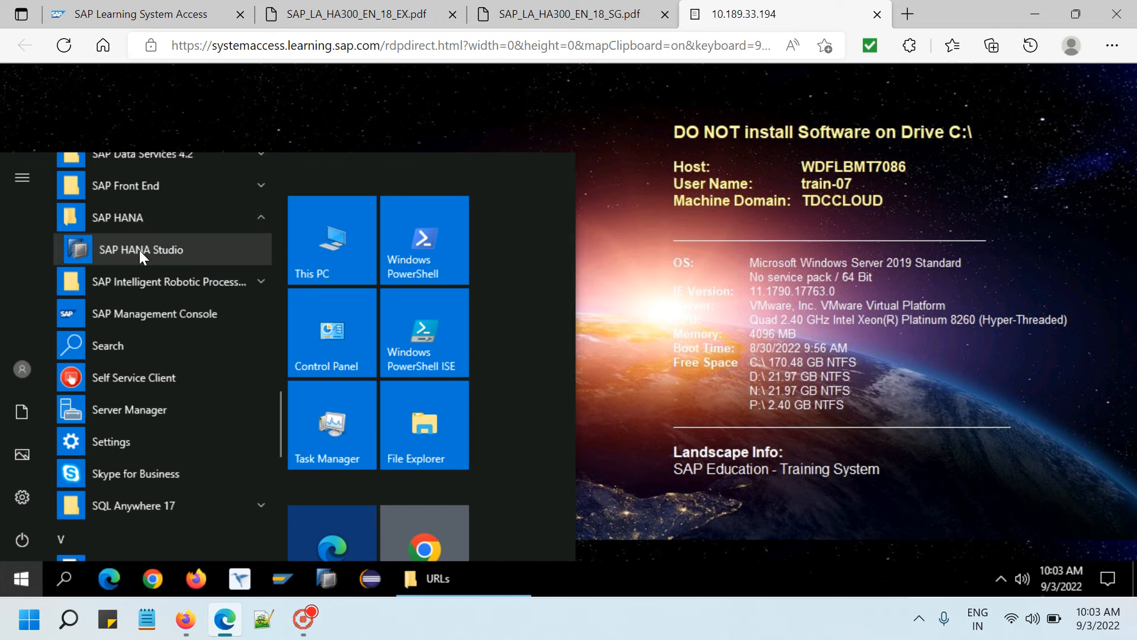
{"action": "left_click", "coordinate": [140, 250]}
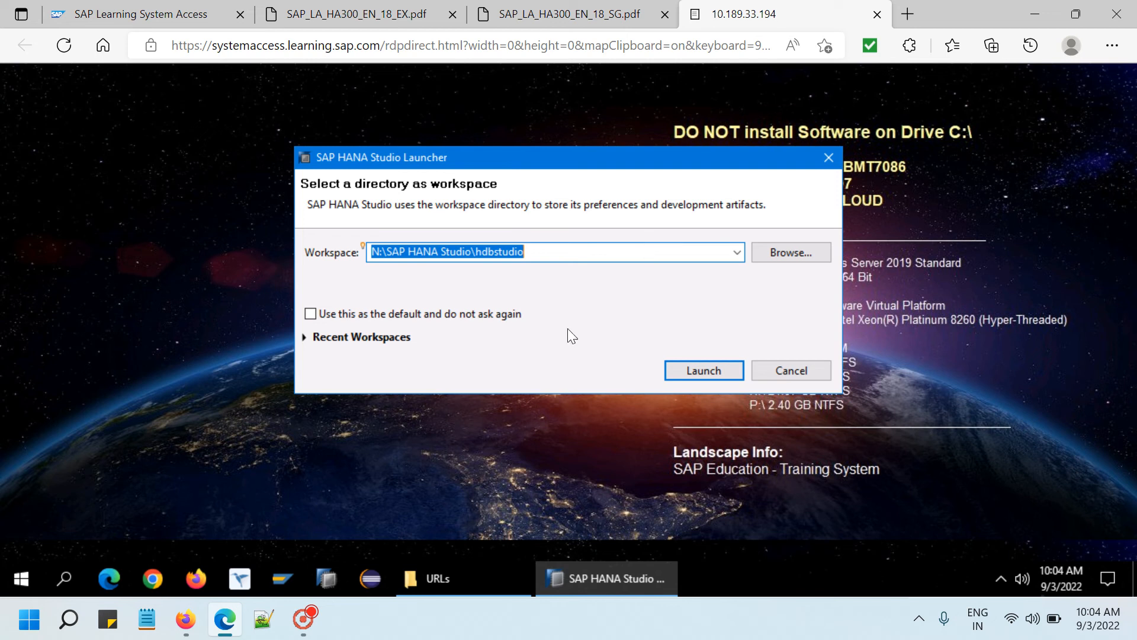
{"action": "left_click", "coordinate": [706, 369]}
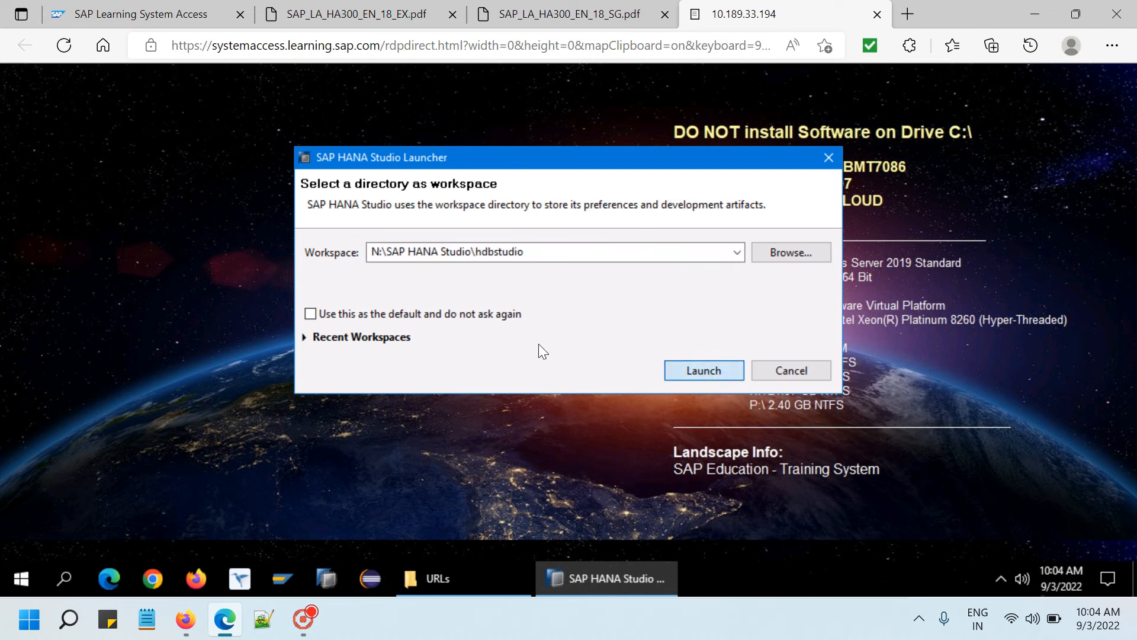
{"action": "left_click", "coordinate": [684, 369]}
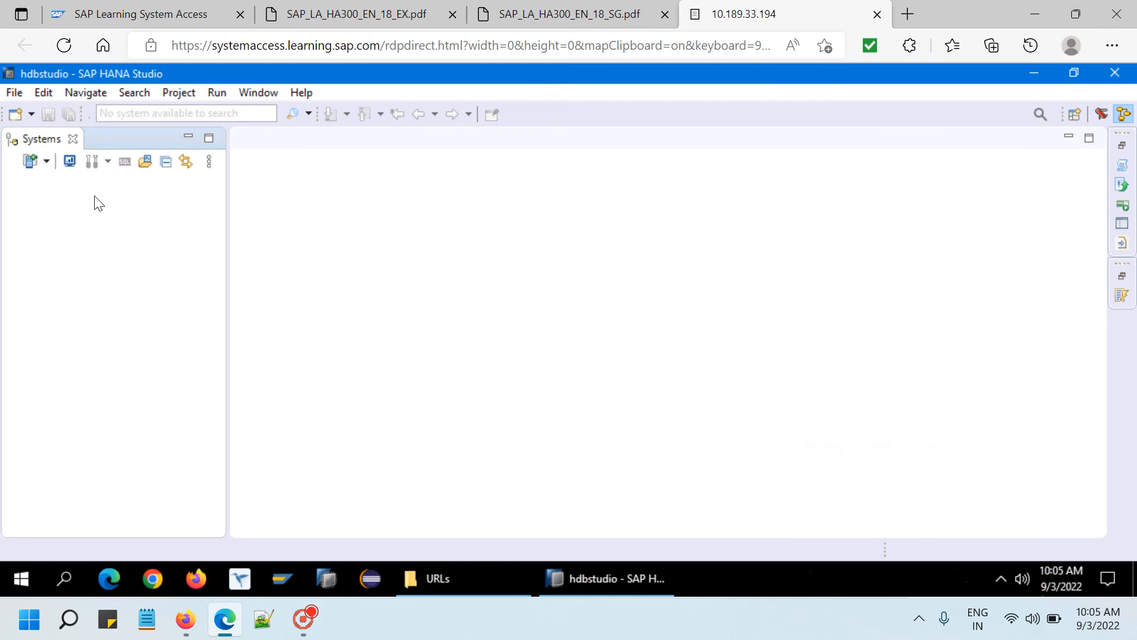
Start adding a new system with host name wdflbmt7215 and instance number 00
{"action": "left_click", "coordinate": [33, 163]}
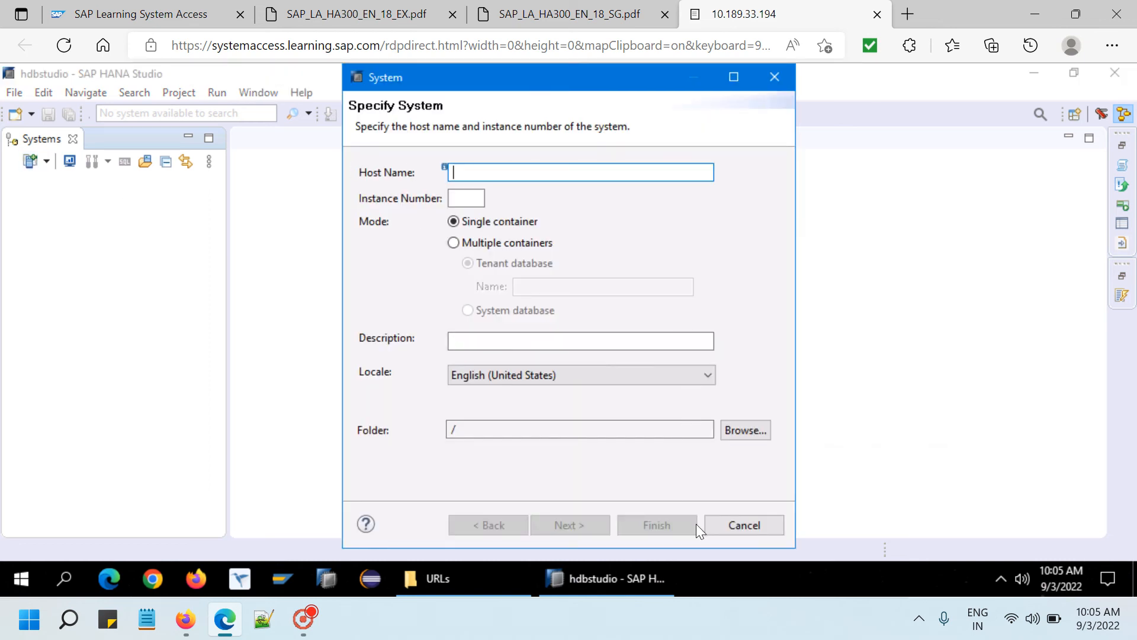
{"action": "left_click", "coordinate": [739, 527]}
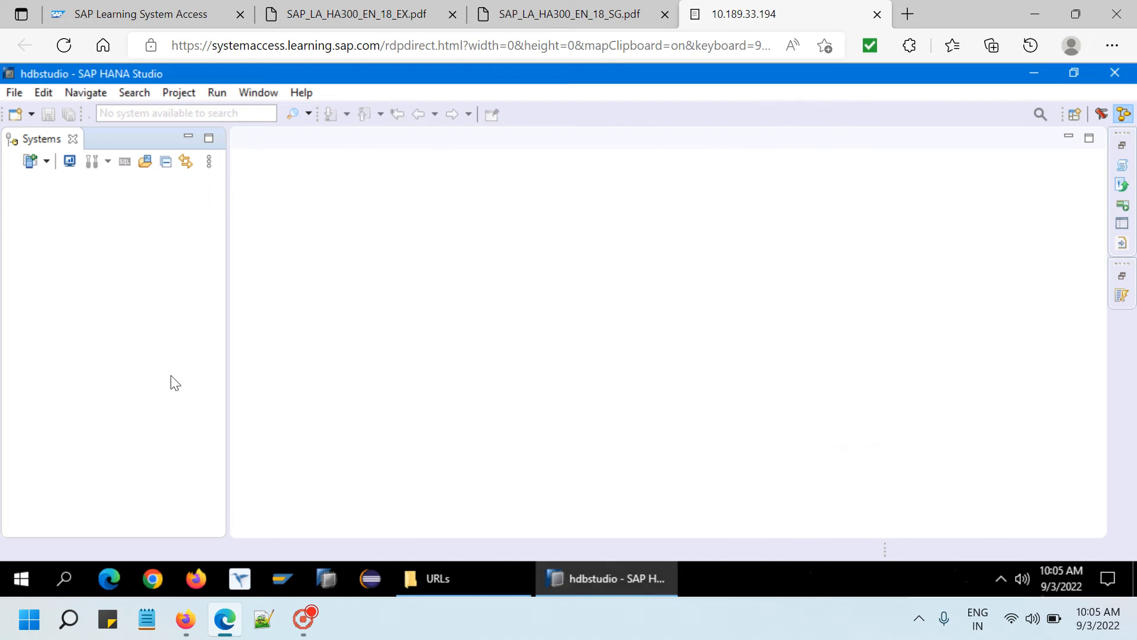
{"action": "right_click", "coordinate": [83, 207]}
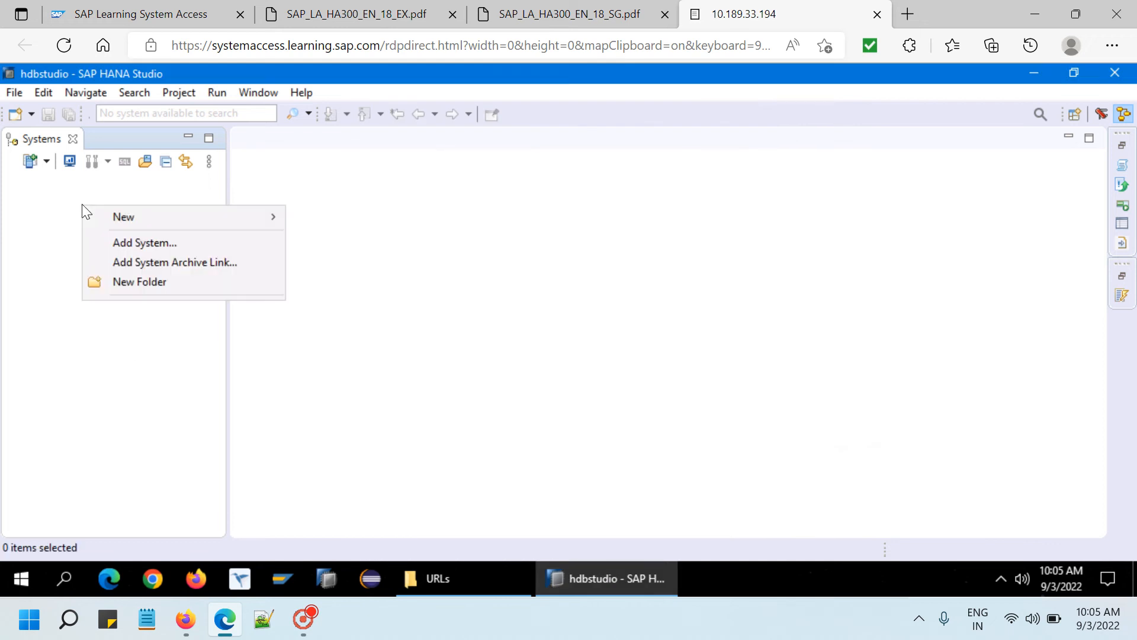
{"action": "mouse_move", "coordinate": [141, 224]}
{"action": "left_click", "coordinate": [127, 244]}
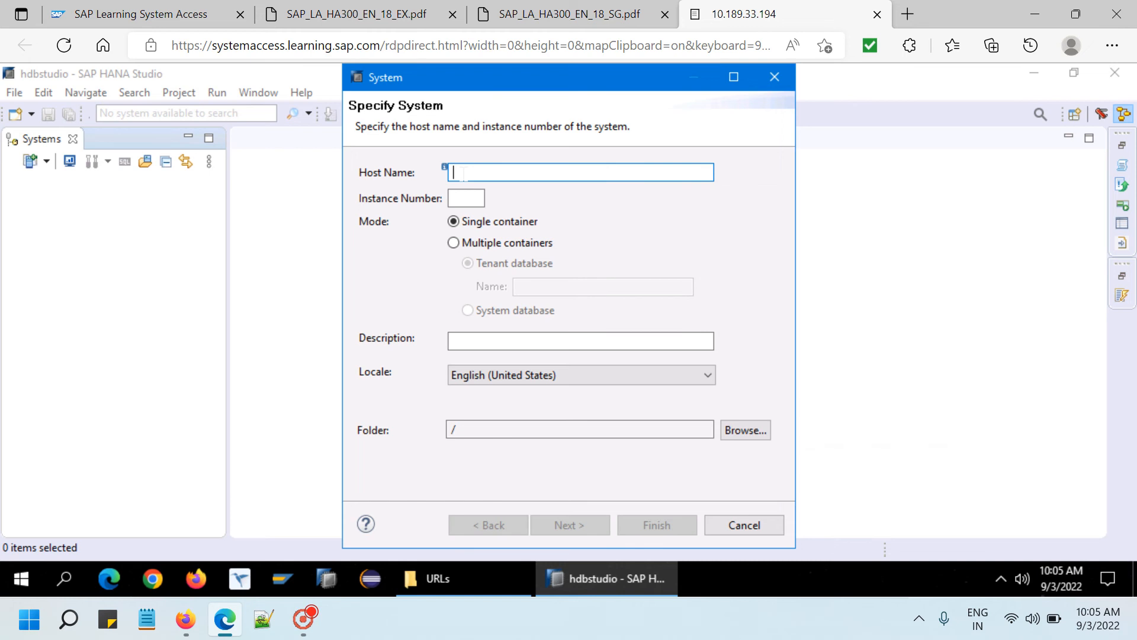
{"action": "type", "text": "wdflbmt7215"}
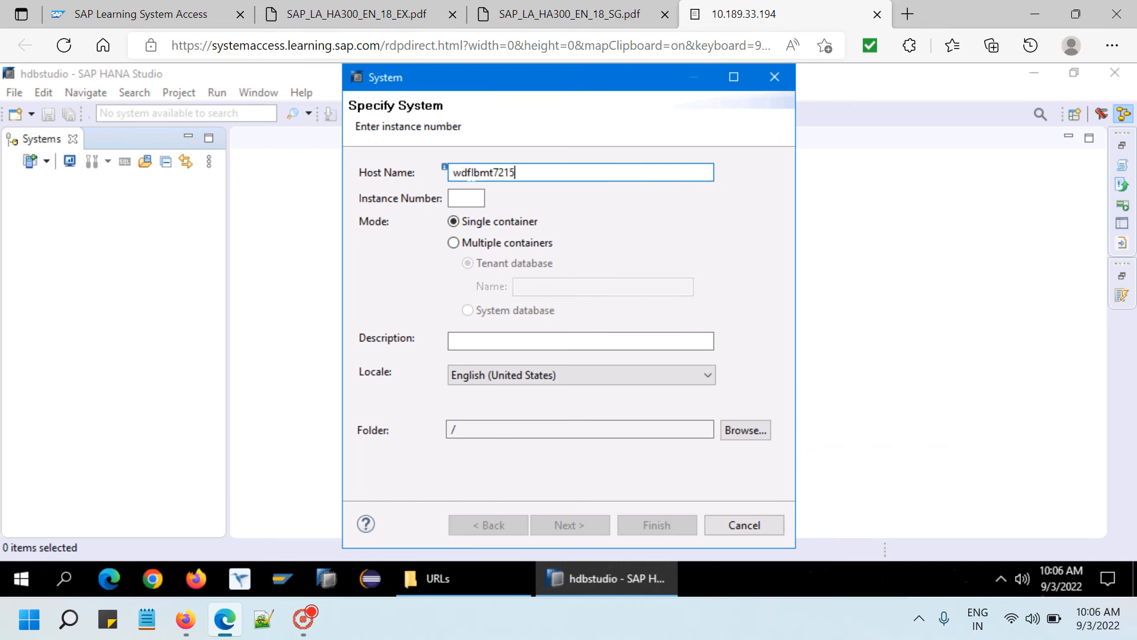
{"action": "left_click", "coordinate": [467, 199]}
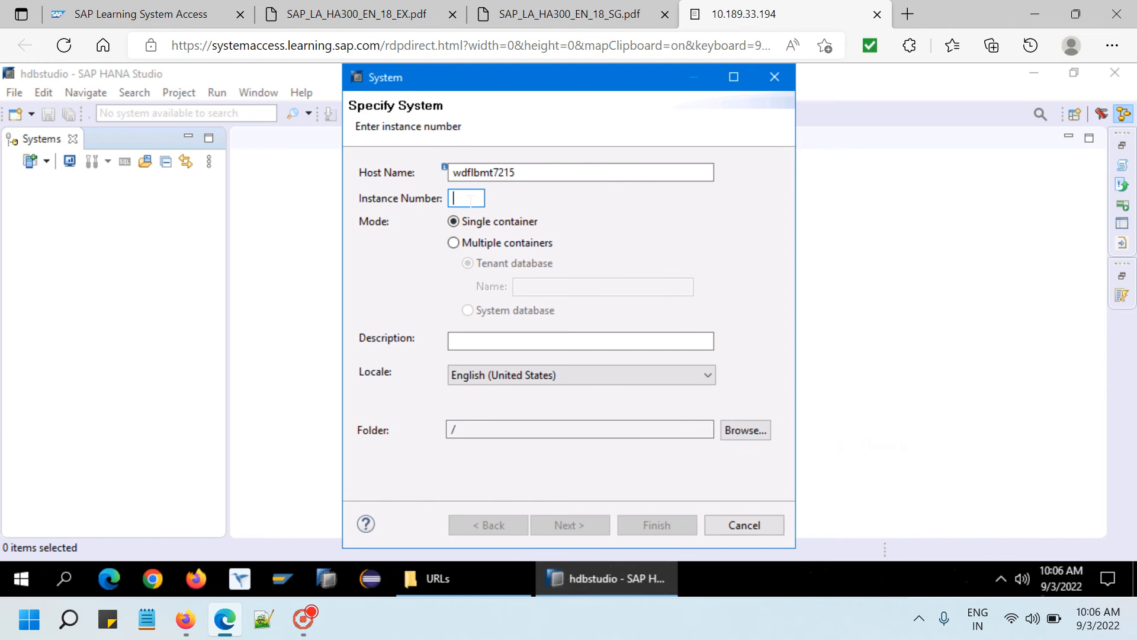
{"action": "type", "text": "00"}
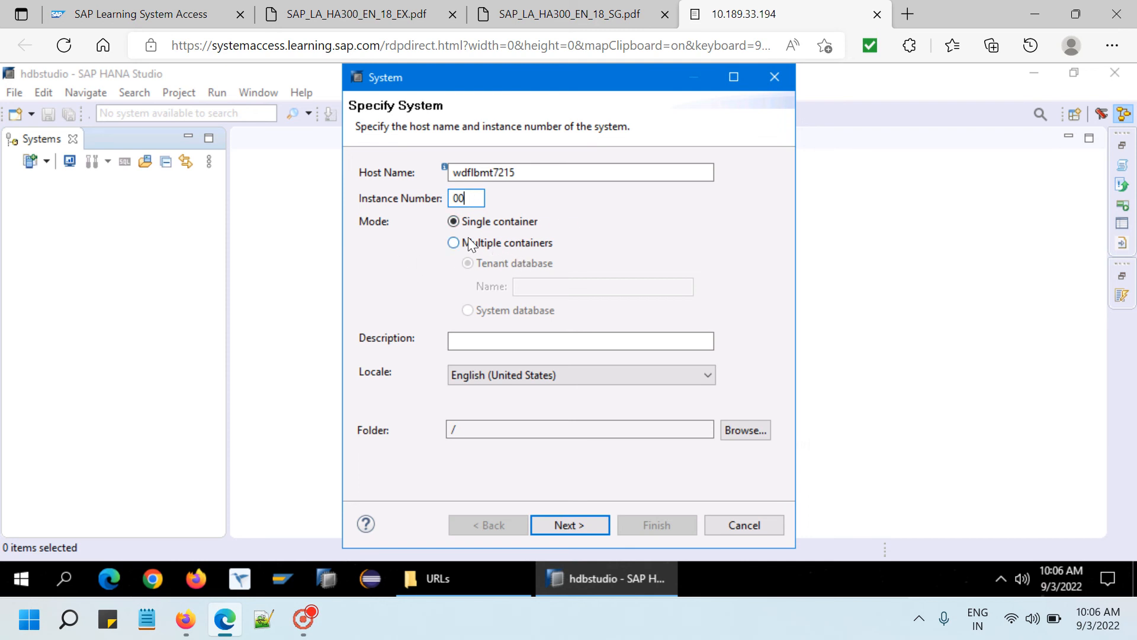
Set the mode to multiple containers with the system database and continue to the connection properties
{"action": "left_click", "coordinate": [454, 242]}
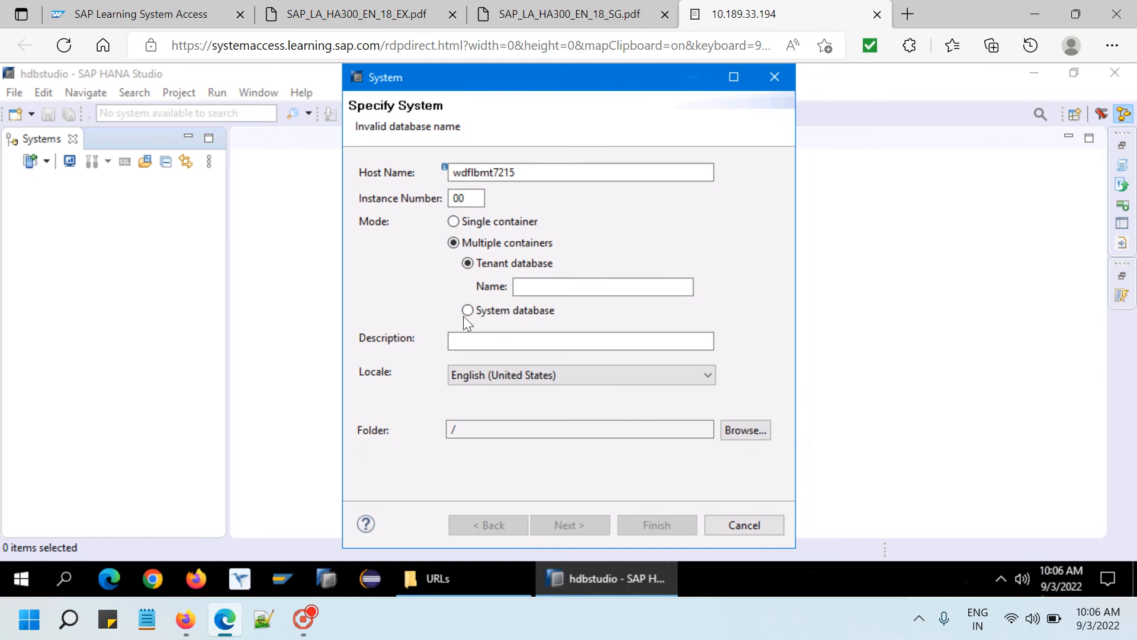
{"action": "left_click", "coordinate": [468, 310]}
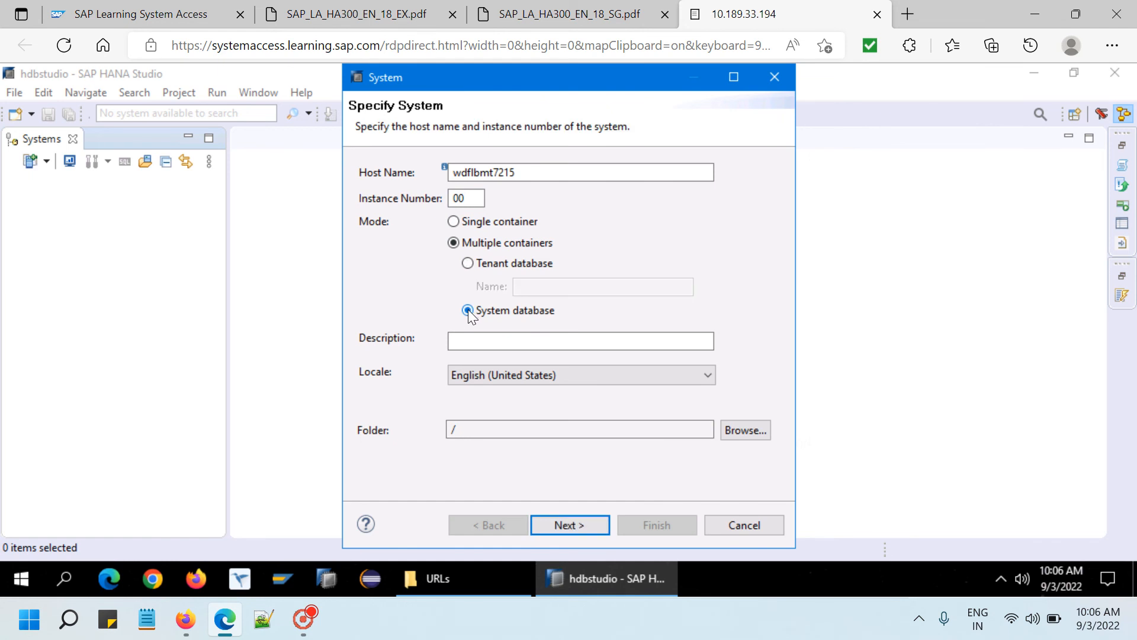
{"action": "left_click", "coordinate": [581, 531]}
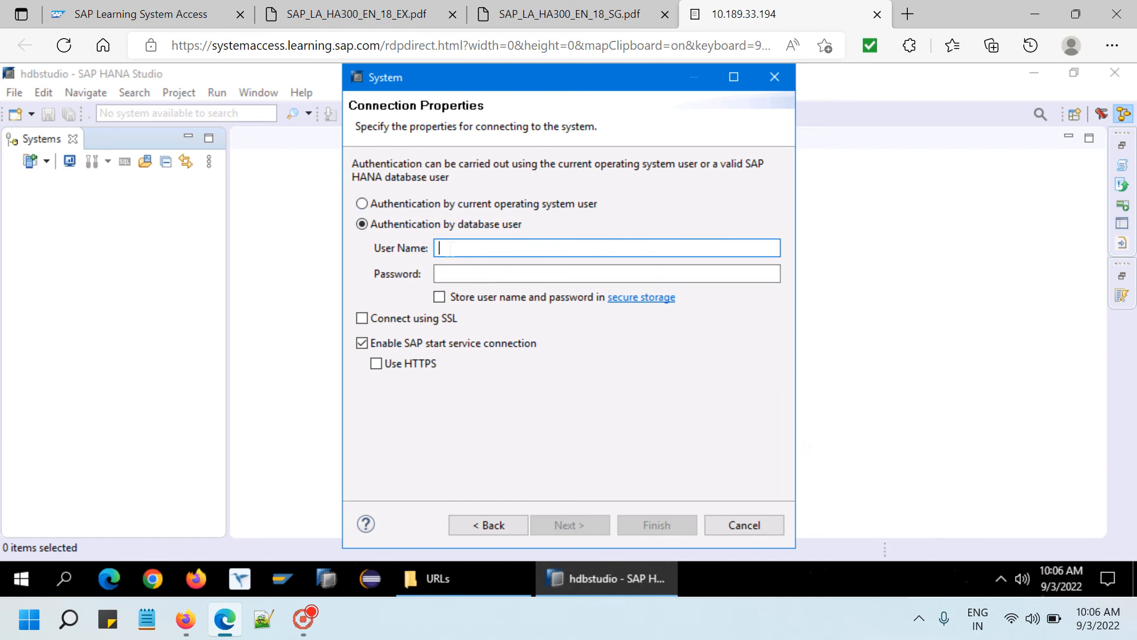
Enter database user STUDENT07 with the account password and try to finish adding the system
{"action": "type", "text": "STUDENT07"}
{"action": "left_click", "coordinate": [475, 270]}
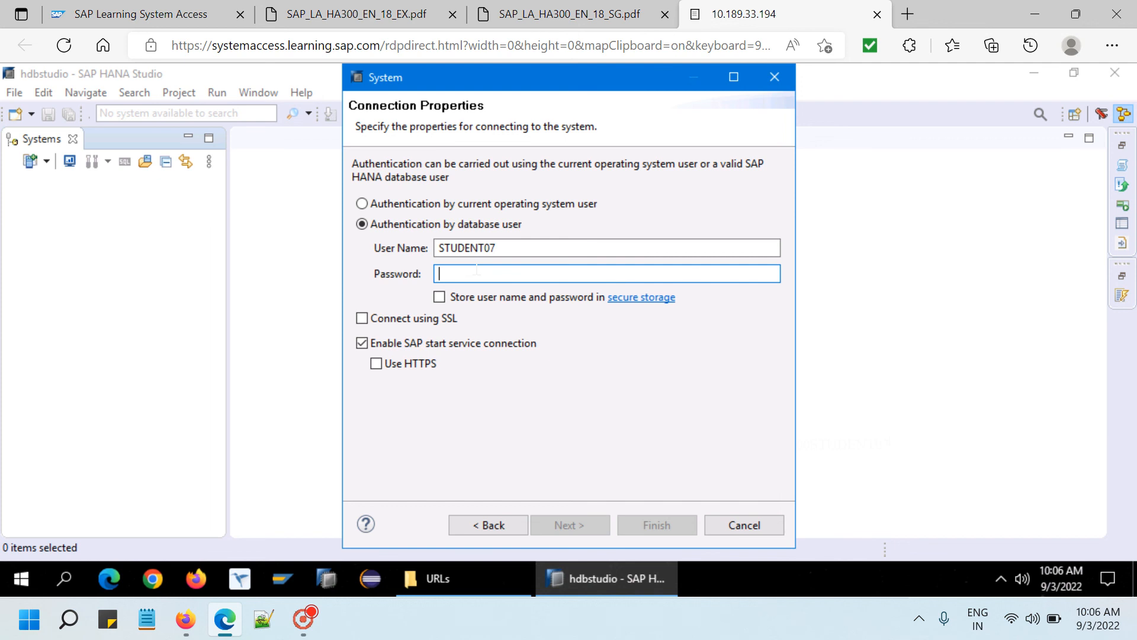
{"action": "type", "text": "********"}
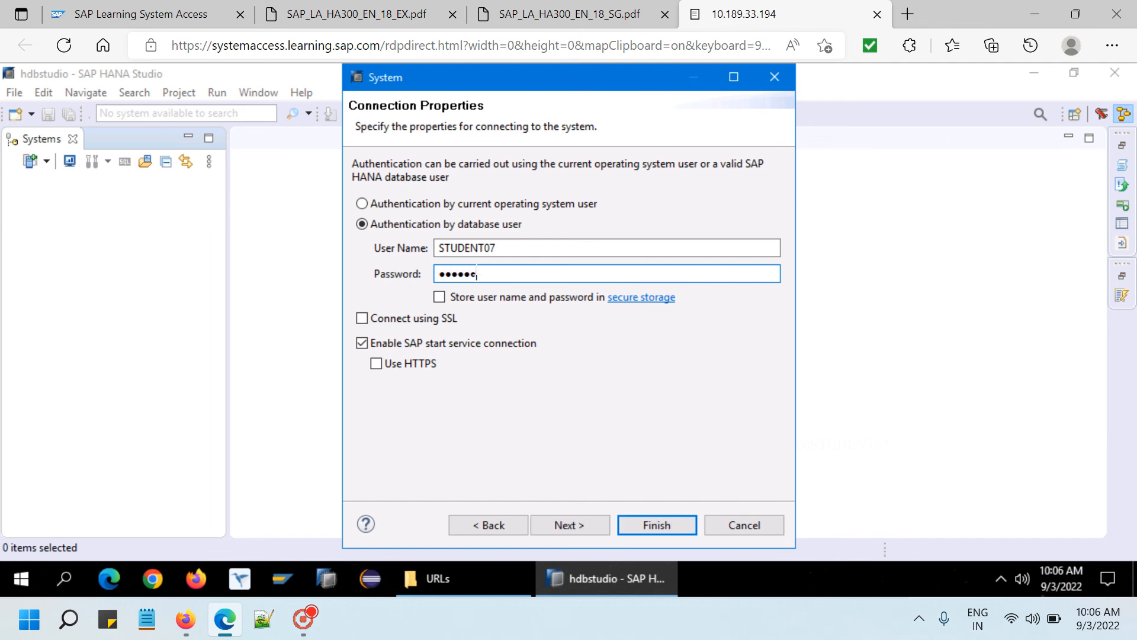
{"action": "left_click", "coordinate": [643, 522]}
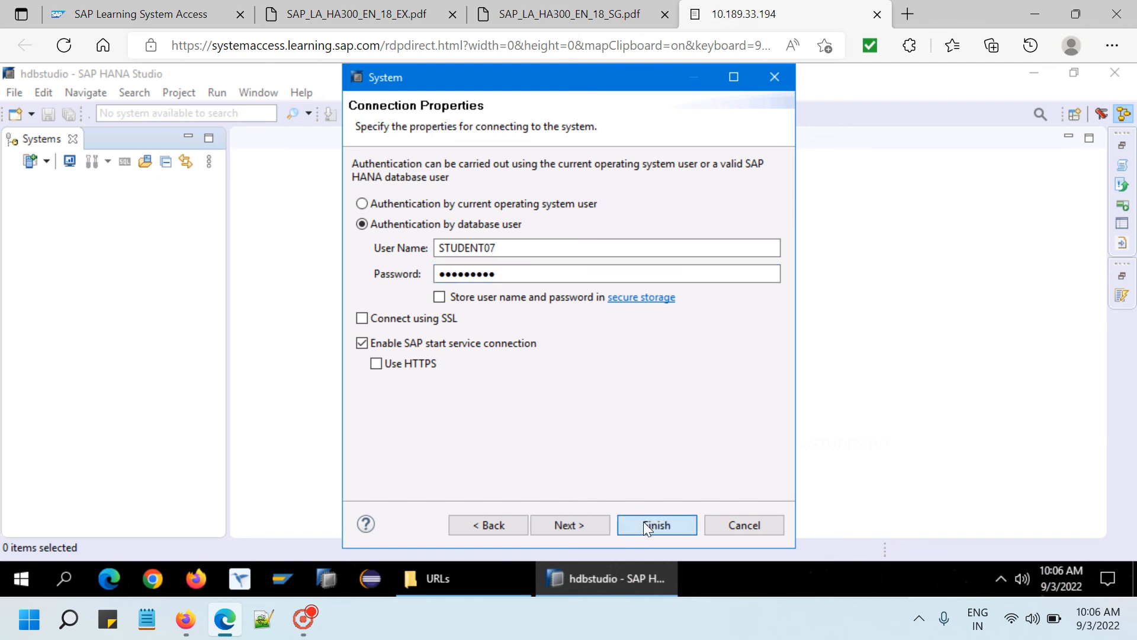
{"action": "left_click", "coordinate": [735, 329]}
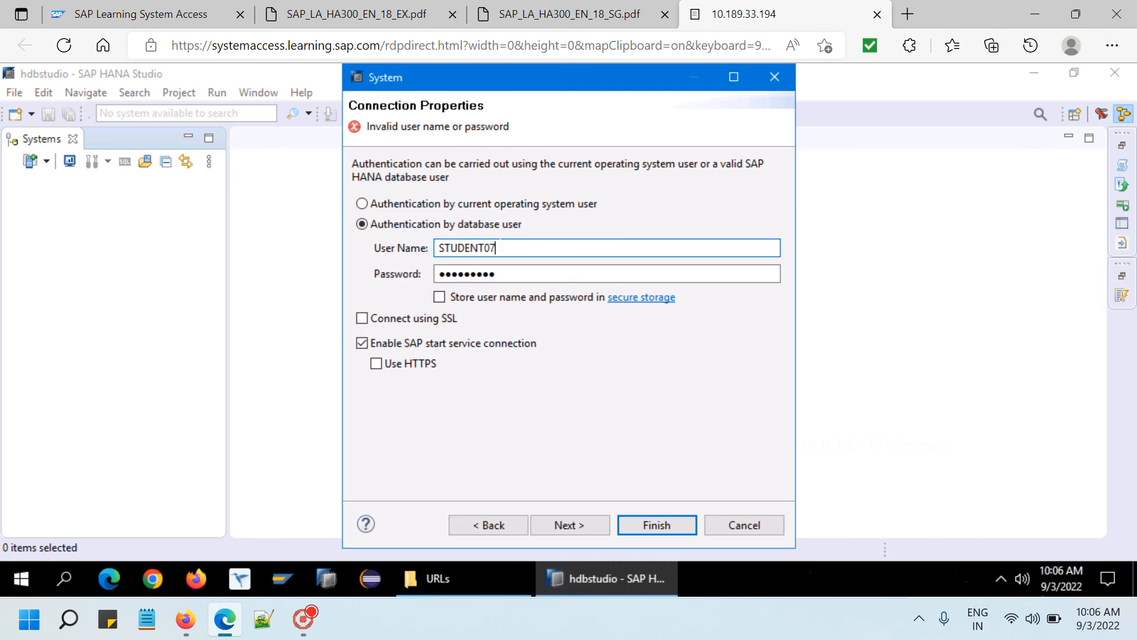
Return to the system specification and try the single container mode
{"action": "left_click", "coordinate": [491, 516]}
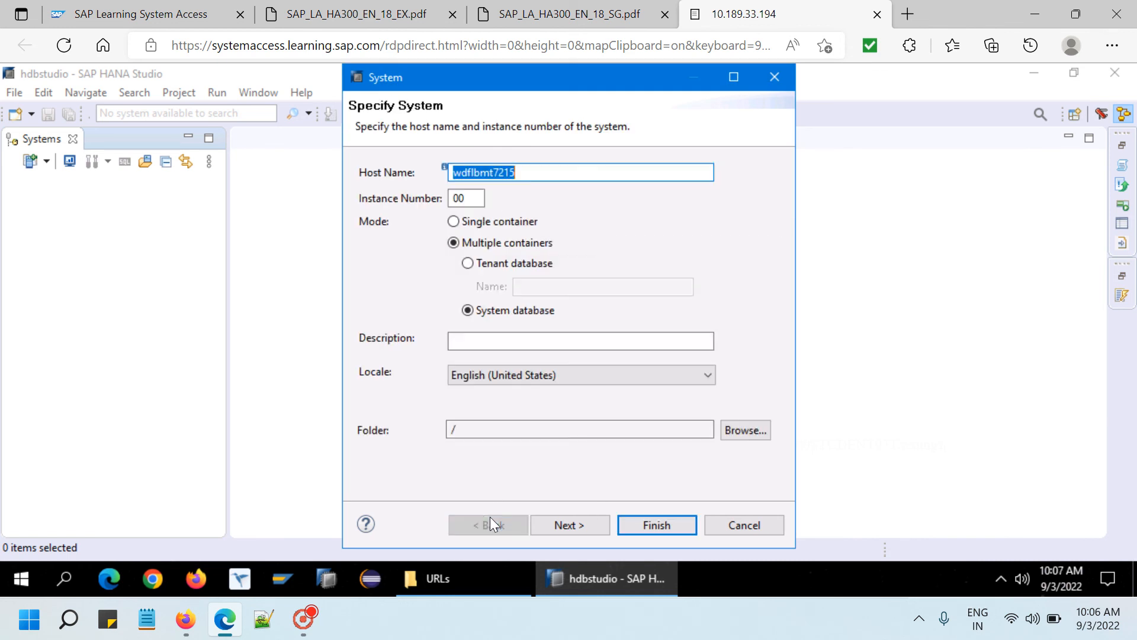
{"action": "left_click", "coordinate": [454, 222]}
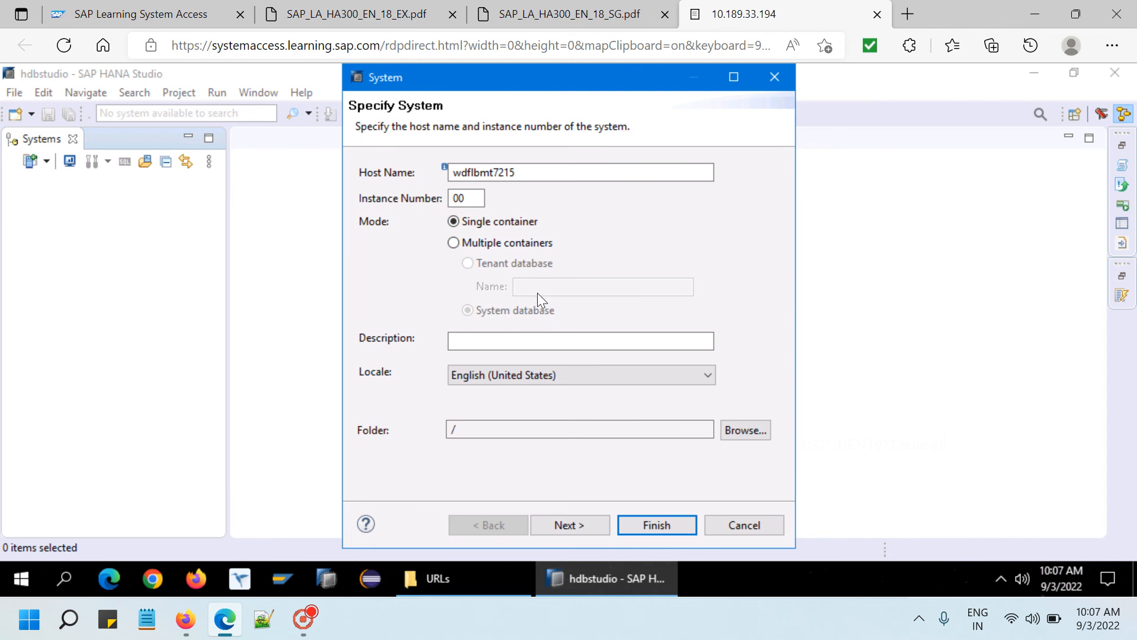
Examine the exercise guide SAP_LA_HA300_EN_18_EX.pdf for the connection details of the classical SAP HANA database
{"action": "left_click", "coordinate": [560, 14]}
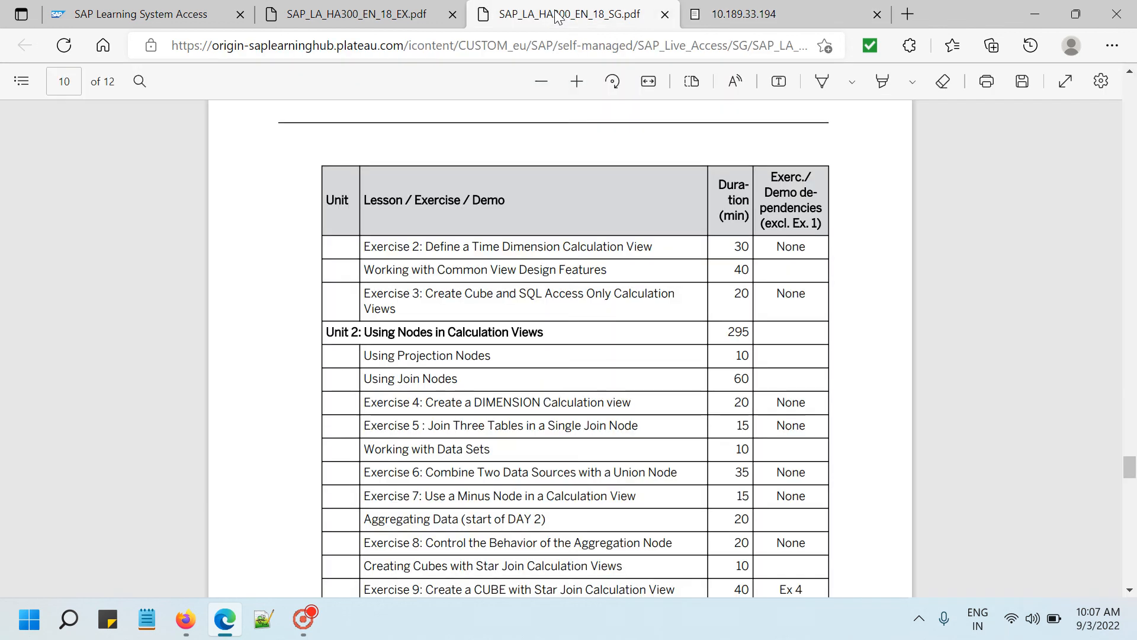
{"action": "left_click", "coordinate": [407, 16]}
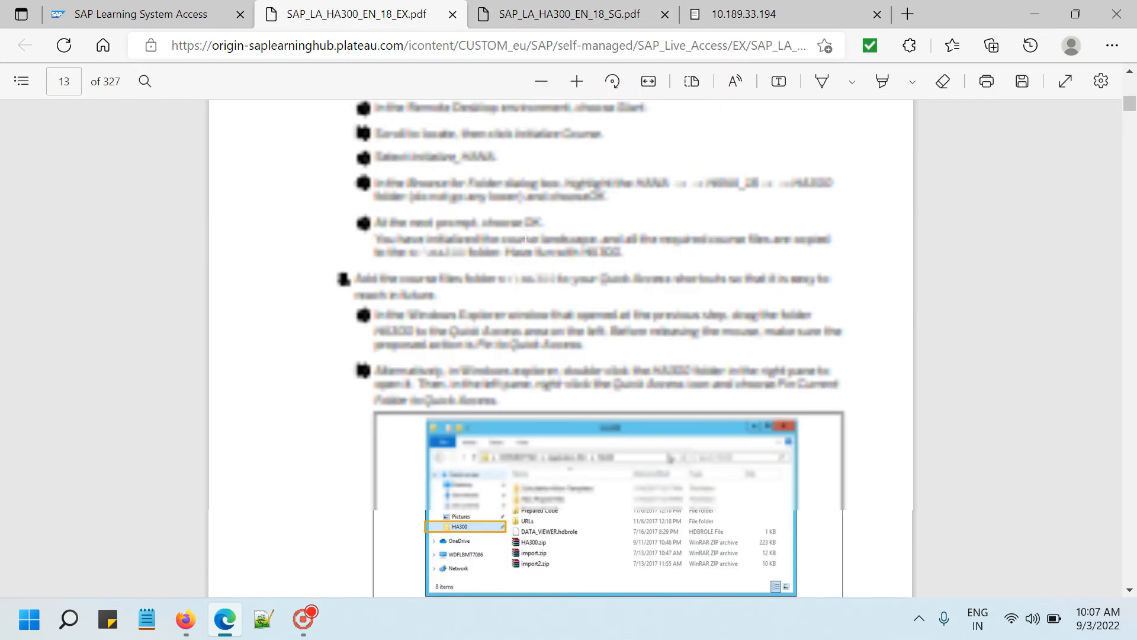
{"action": "scroll", "coordinate": [526, 237], "scroll_direction": "up", "scroll_amount": 10}
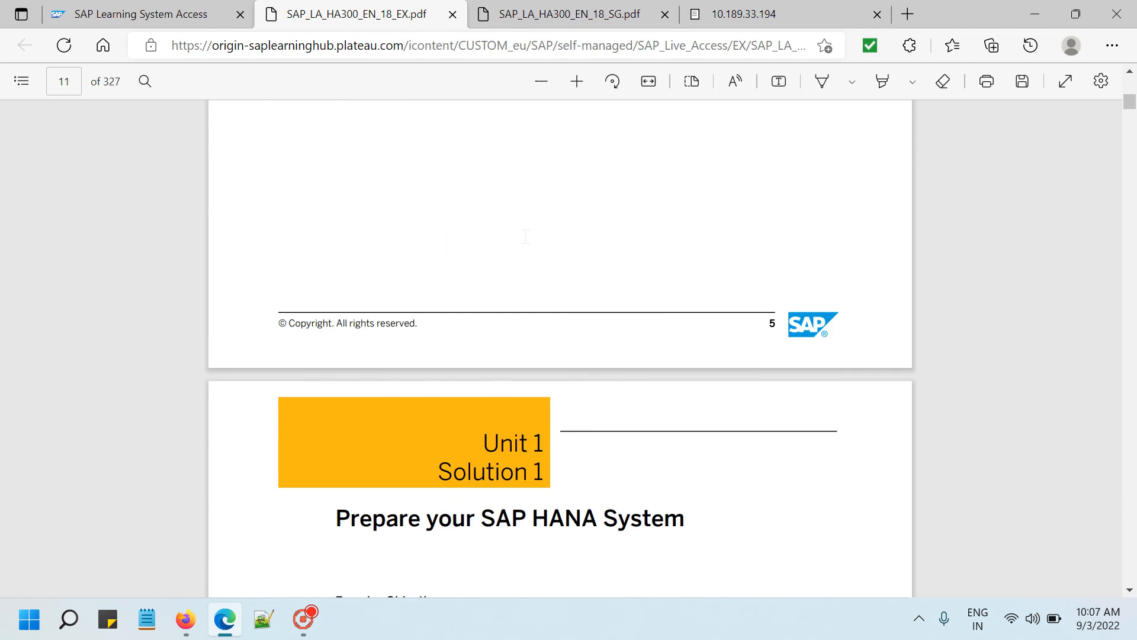
{"action": "scroll", "coordinate": [526, 236], "scroll_direction": "up", "scroll_amount": 5}
{"action": "scroll", "coordinate": [526, 236], "scroll_direction": "up", "scroll_amount": 5}
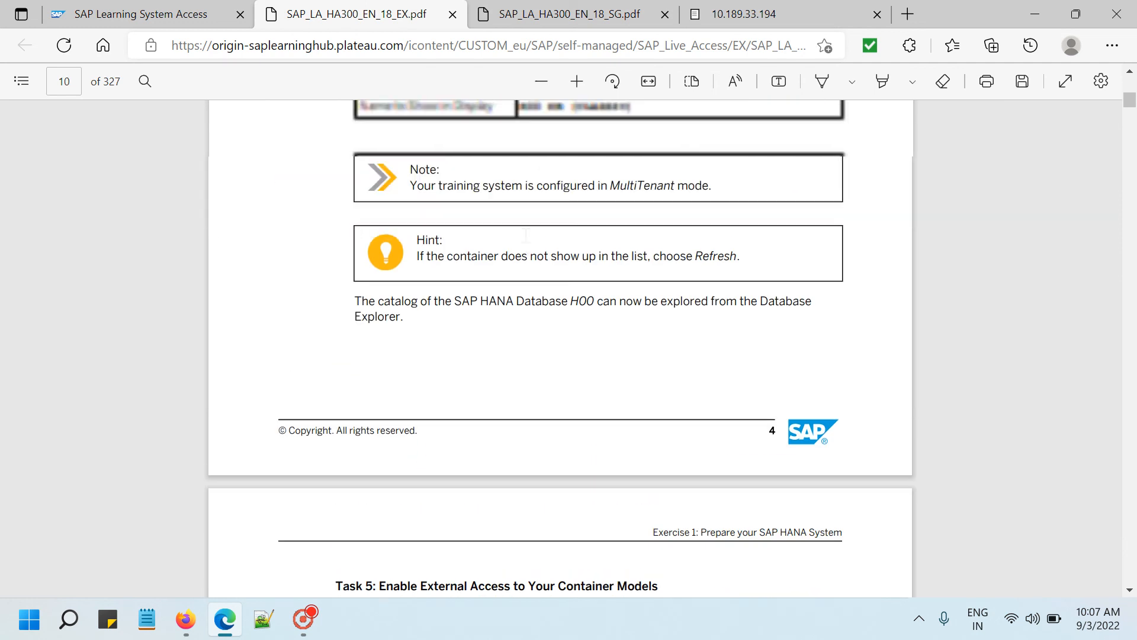
{"action": "scroll", "coordinate": [526, 236], "scroll_direction": "down", "scroll_amount": 15}
{"action": "scroll", "coordinate": [525, 235], "scroll_direction": "down", "scroll_amount": 20}
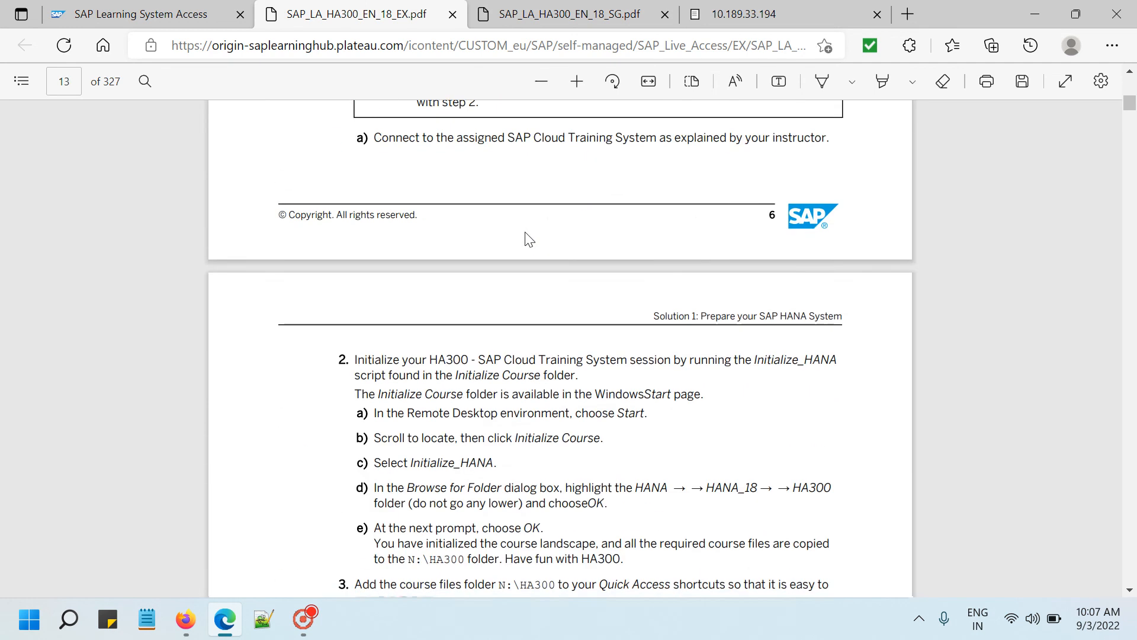
{"action": "scroll", "coordinate": [525, 237], "scroll_direction": "down", "scroll_amount": 7}
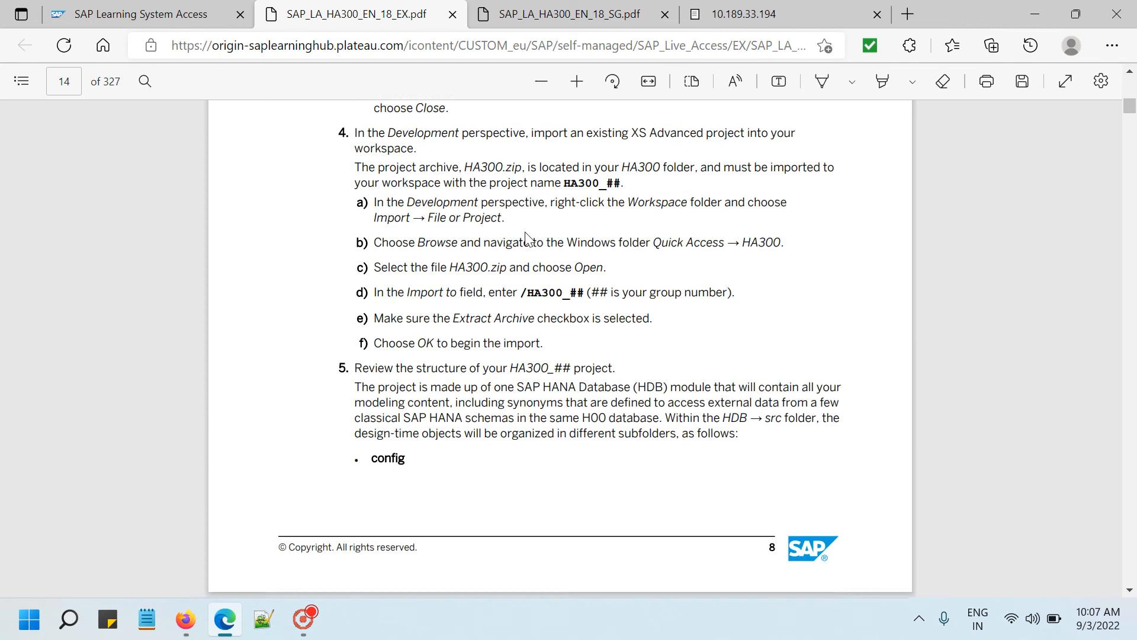
{"action": "scroll", "coordinate": [526, 237], "scroll_direction": "up", "scroll_amount": 4}
{"action": "scroll", "coordinate": [525, 237], "scroll_direction": "down", "scroll_amount": 3}
{"action": "scroll", "coordinate": [529, 239], "scroll_direction": "up", "scroll_amount": 3}
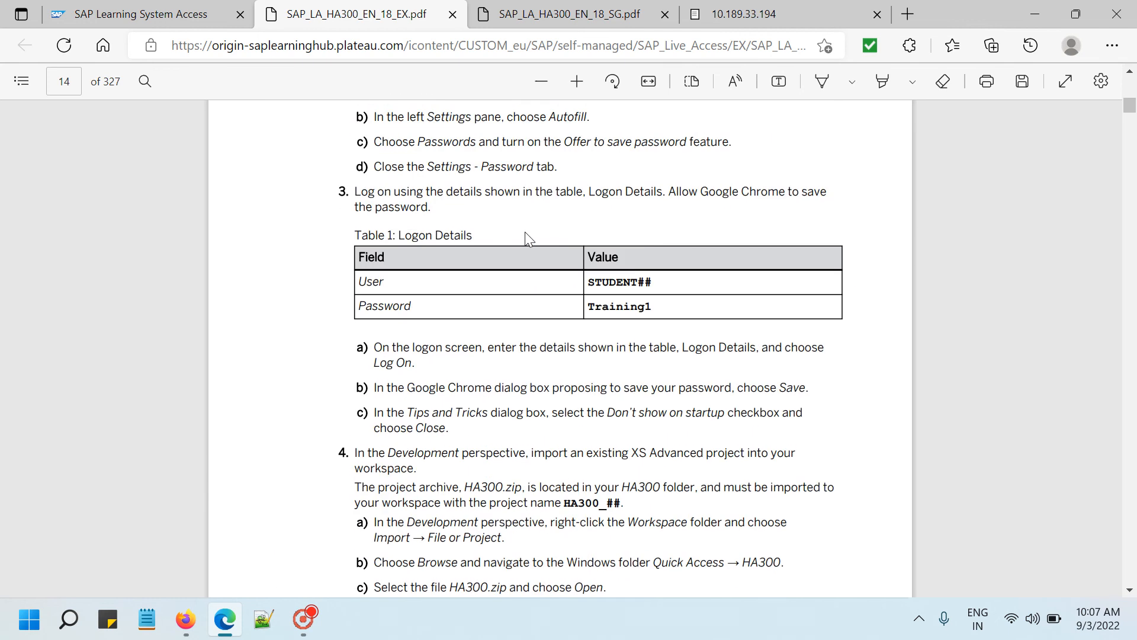
{"action": "scroll", "coordinate": [529, 239], "scroll_direction": "down", "scroll_amount": 15}
{"action": "scroll", "coordinate": [525, 234], "scroll_direction": "down", "scroll_amount": 9}
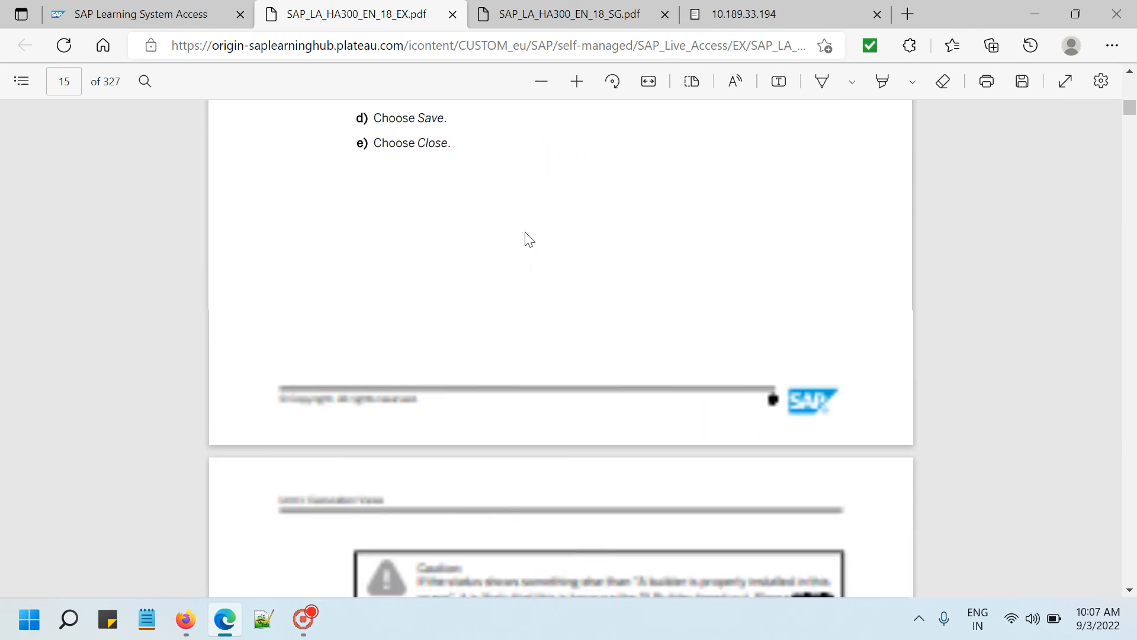
{"action": "scroll", "coordinate": [526, 234], "scroll_direction": "up", "scroll_amount": 20}
{"action": "scroll", "coordinate": [524, 233], "scroll_direction": "up", "scroll_amount": 20}
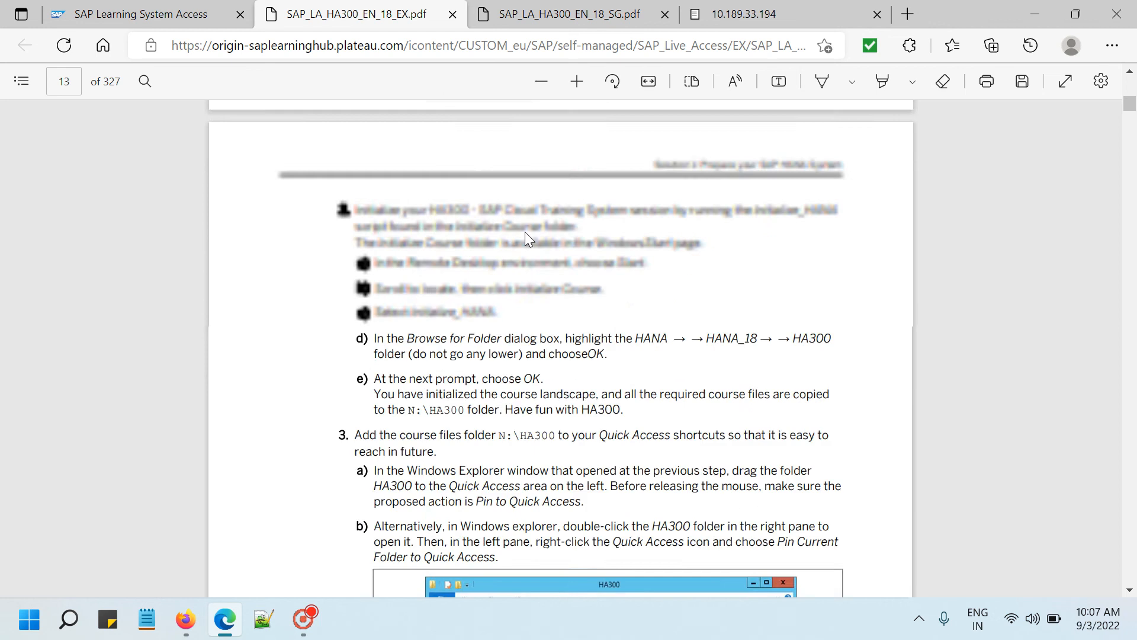
{"action": "scroll", "coordinate": [524, 232], "scroll_direction": "up", "scroll_amount": 20}
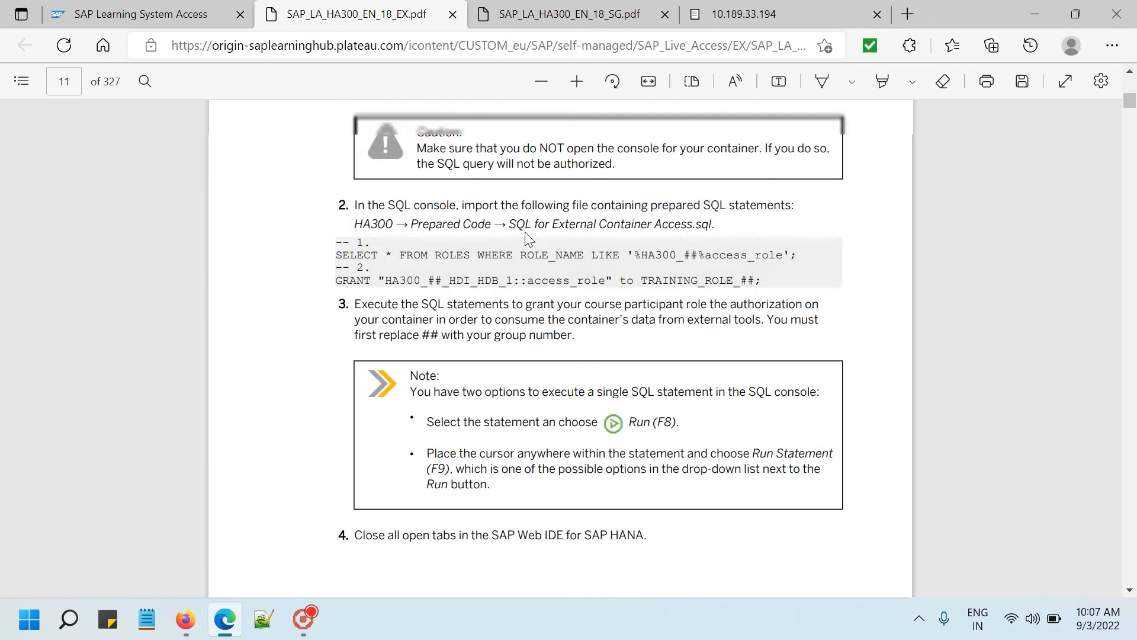
{"action": "scroll", "coordinate": [525, 238], "scroll_direction": "down", "scroll_amount": 3}
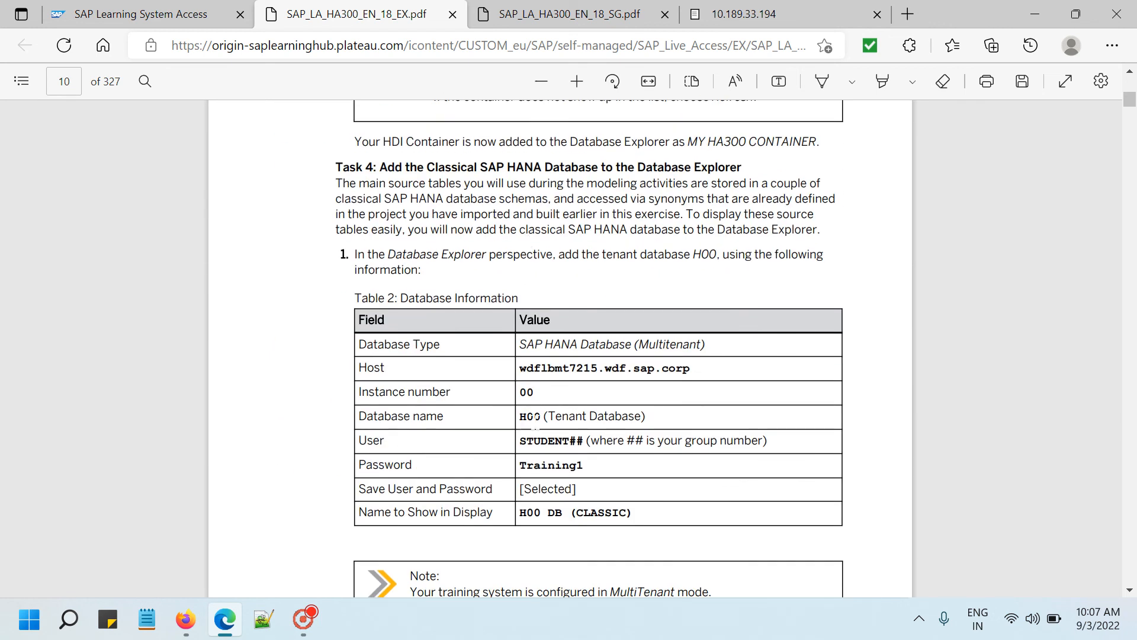
Set the system to tenant database H00 in SAP HANA Studio and submit the connection with the credentials already entered
{"action": "left_click", "coordinate": [744, 14]}
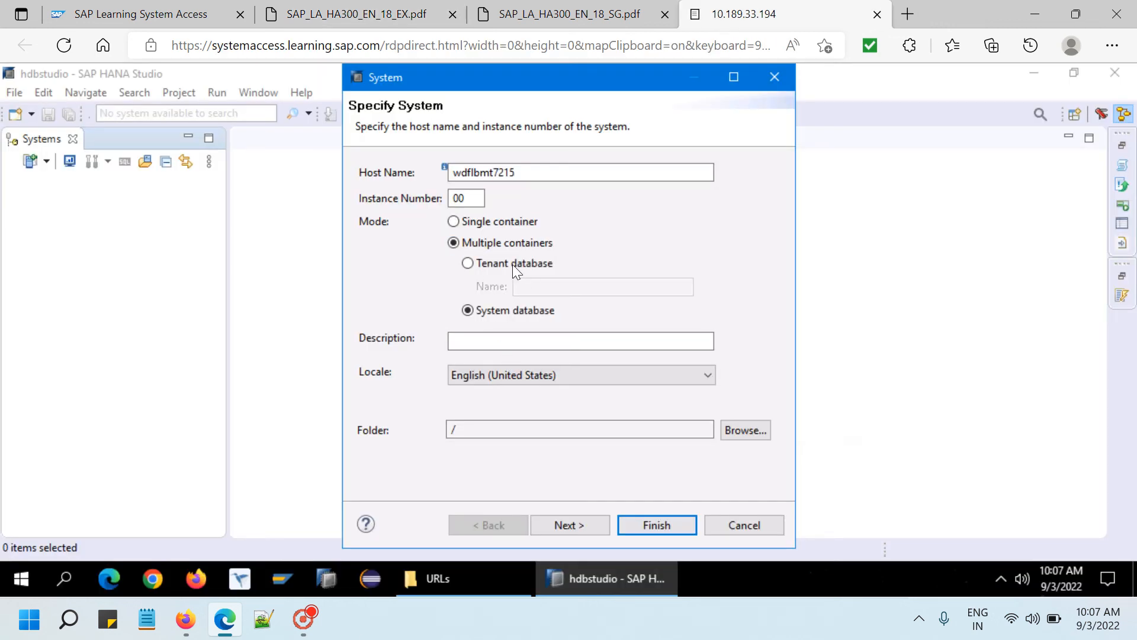
{"action": "left_click", "coordinate": [512, 264]}
{"action": "left_click", "coordinate": [609, 288]}
{"action": "type", "text": "H00"}
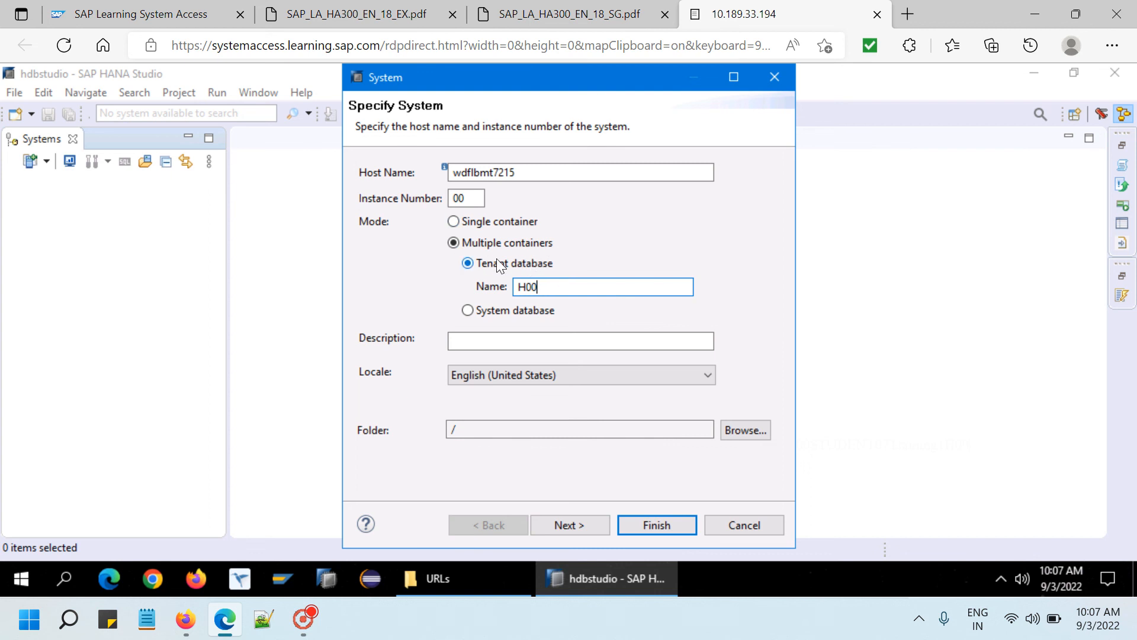
{"action": "left_click", "coordinate": [580, 526]}
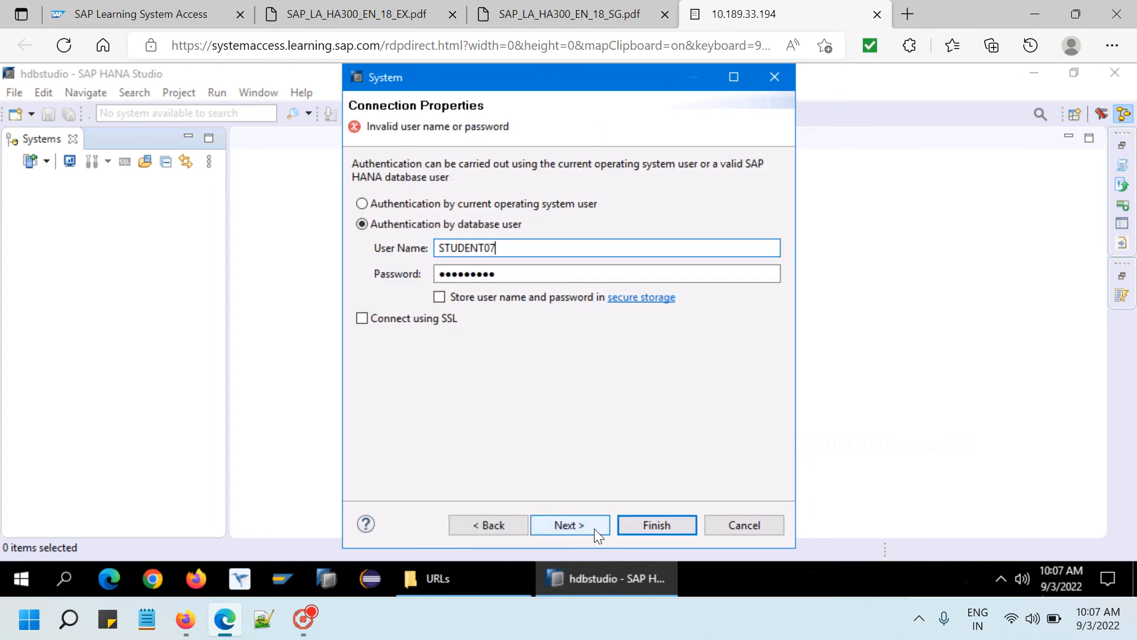
{"action": "left_click", "coordinate": [657, 525]}
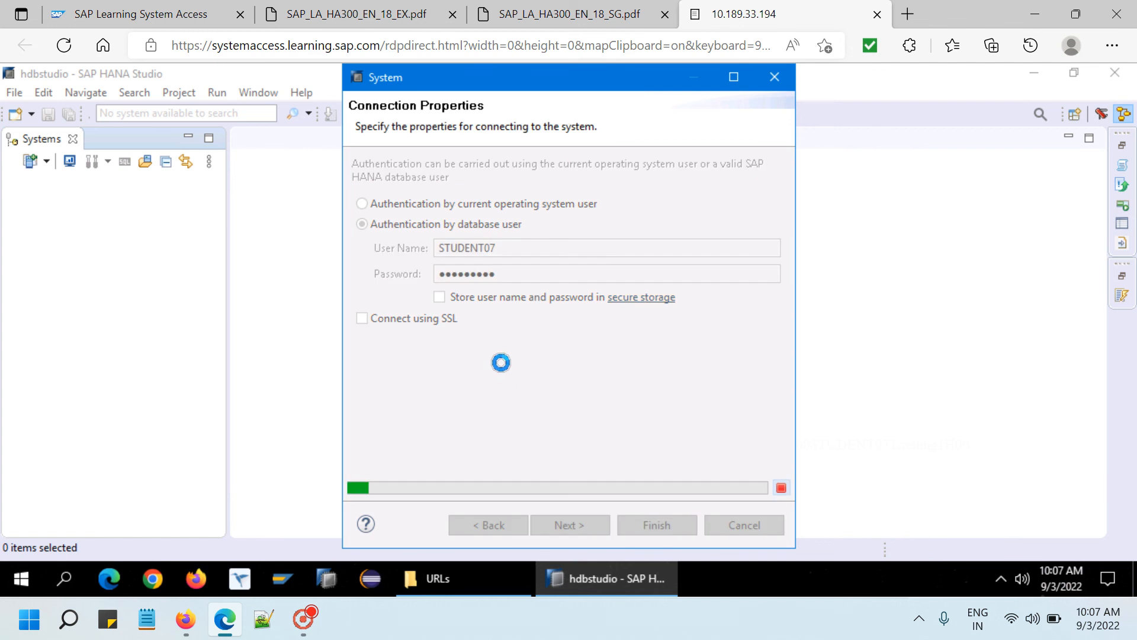